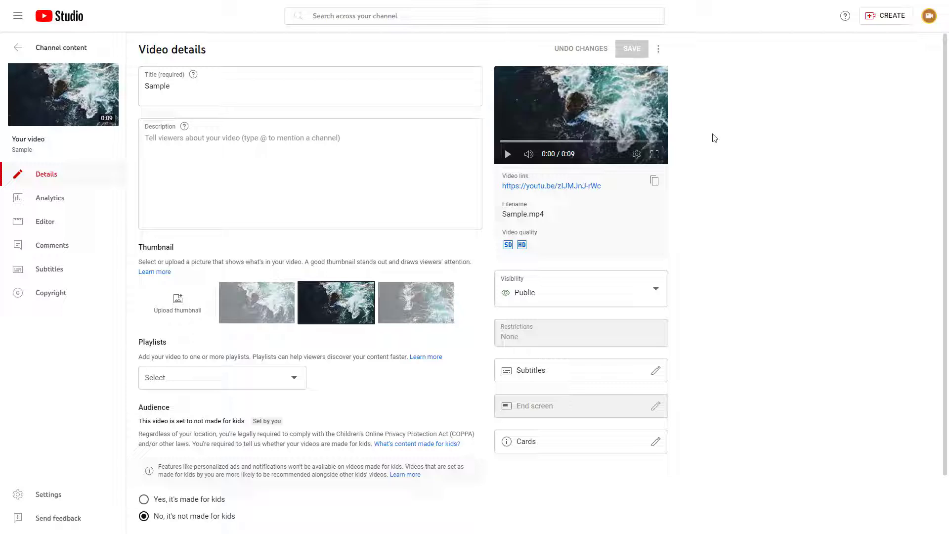
# Step: Add English (United States) as a subtitle language for the Sample video
pyautogui.click(55, 274)
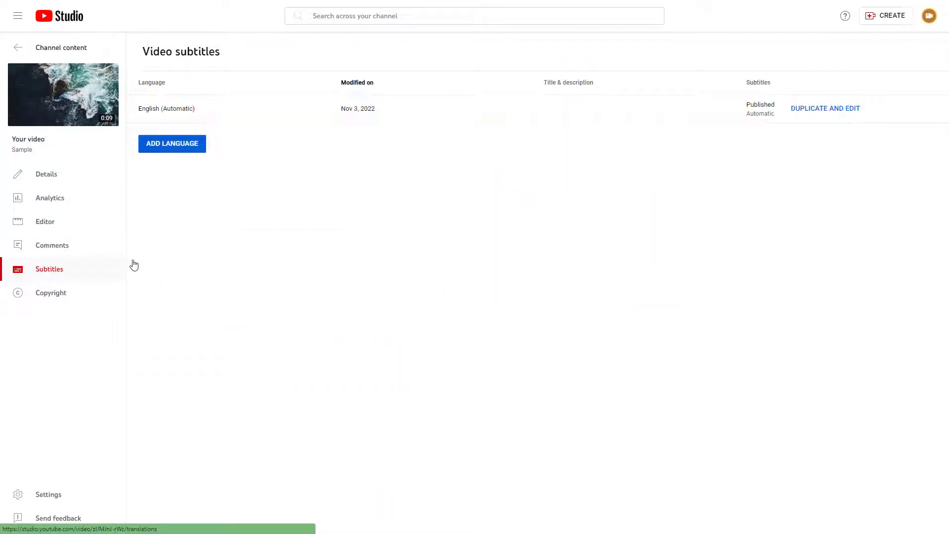
pyautogui.click(185, 148)
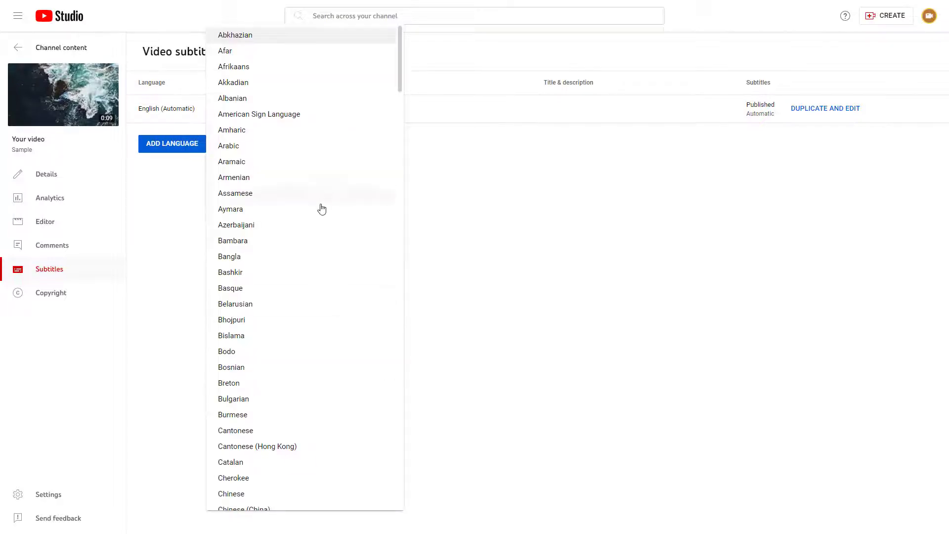
pyautogui.scroll(-14, 322, 209)
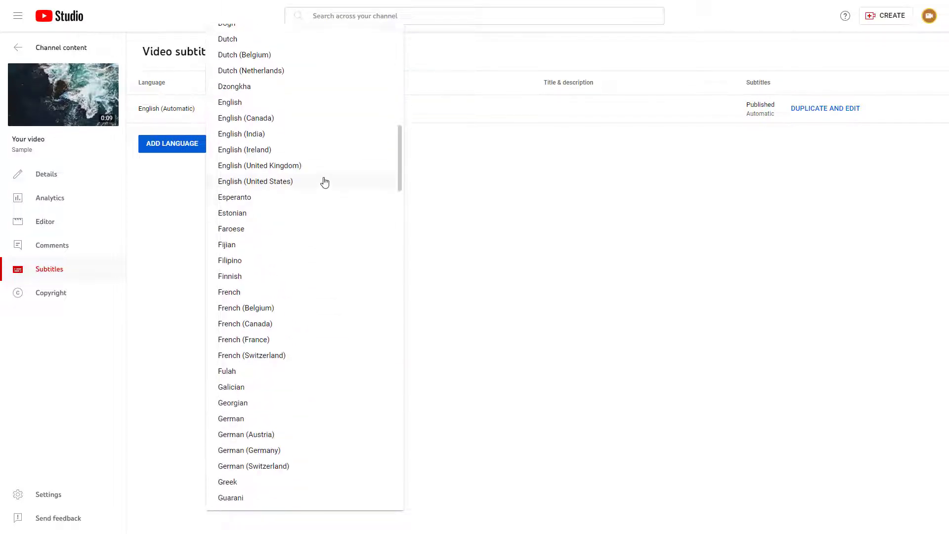
pyautogui.click(261, 182)
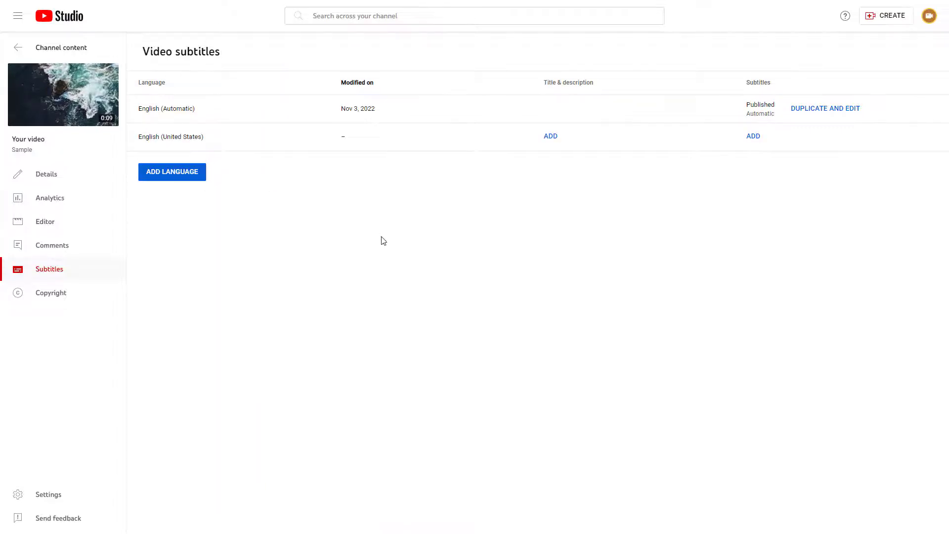
# Step: Start adding English (United States) captions manually and move the first empty caption so it begins at 01:06
pyautogui.click(753, 136)
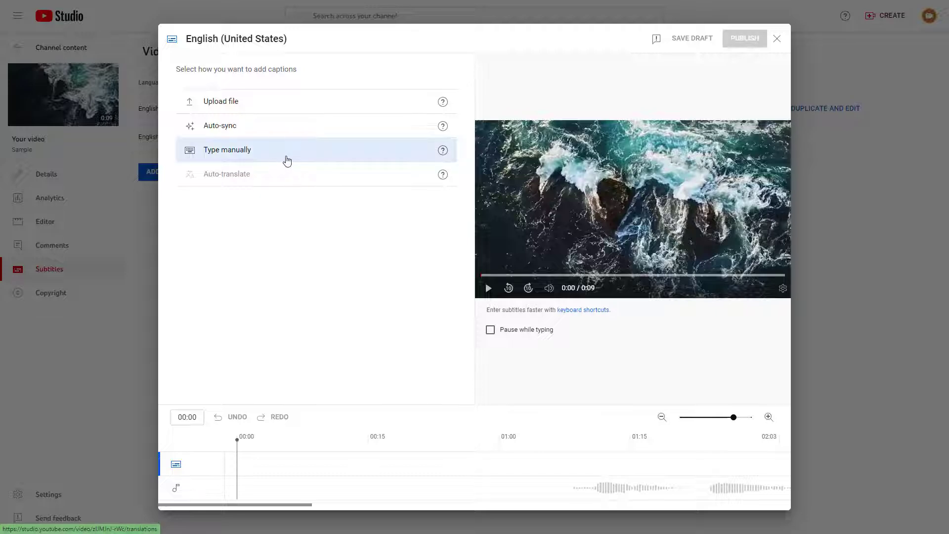
pyautogui.click(287, 161)
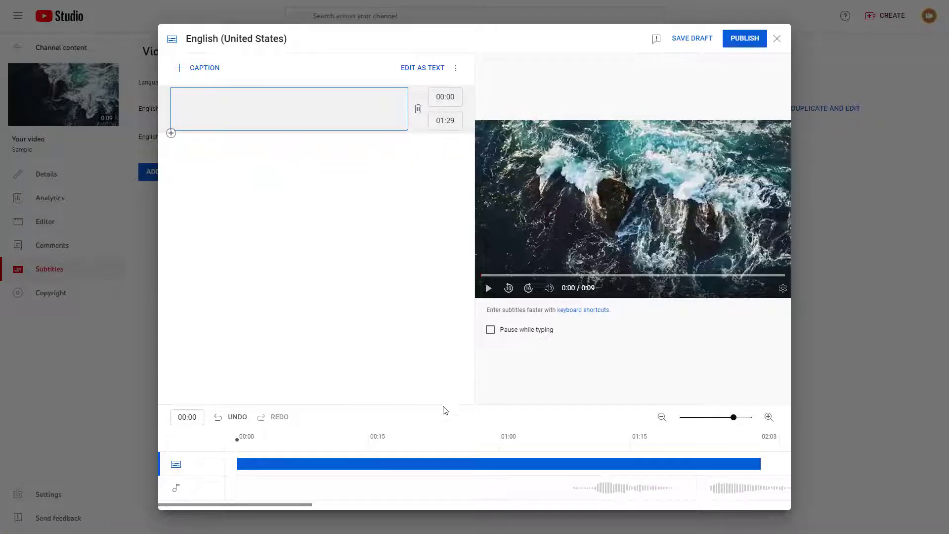
pyautogui.moveTo(350, 465); pyautogui.dragTo(663, 463)
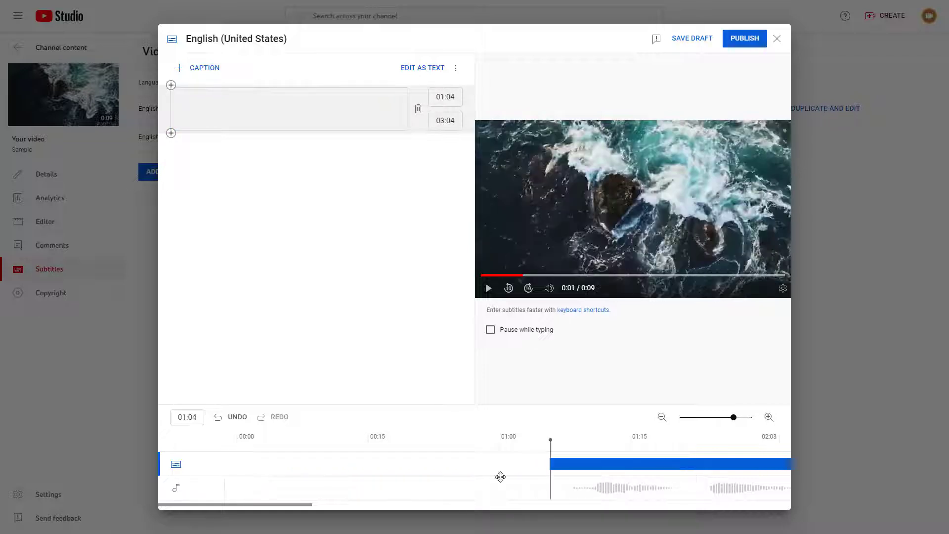
pyautogui.moveTo(257, 505); pyautogui.dragTo(322, 504)
pyautogui.moveTo(329, 461); pyautogui.dragTo(343, 462)
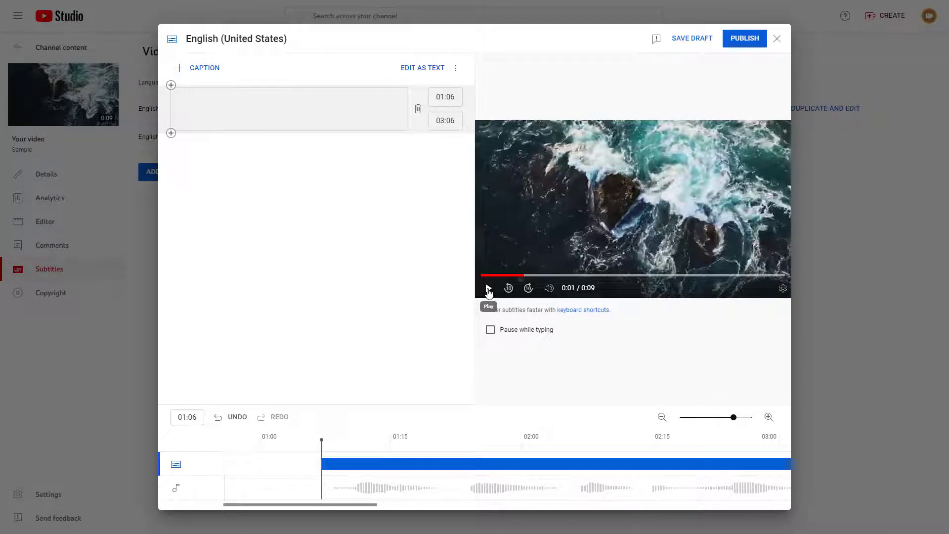
# Step: Listen to the opening words of the video and enter "This is" as the first caption's text
pyautogui.click(488, 289)
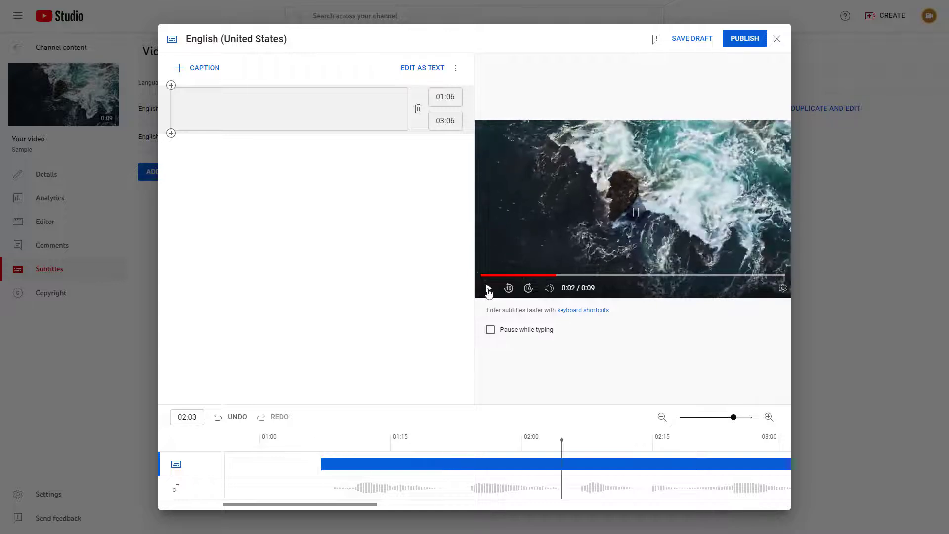
pyautogui.click(488, 288)
pyautogui.click(273, 98)
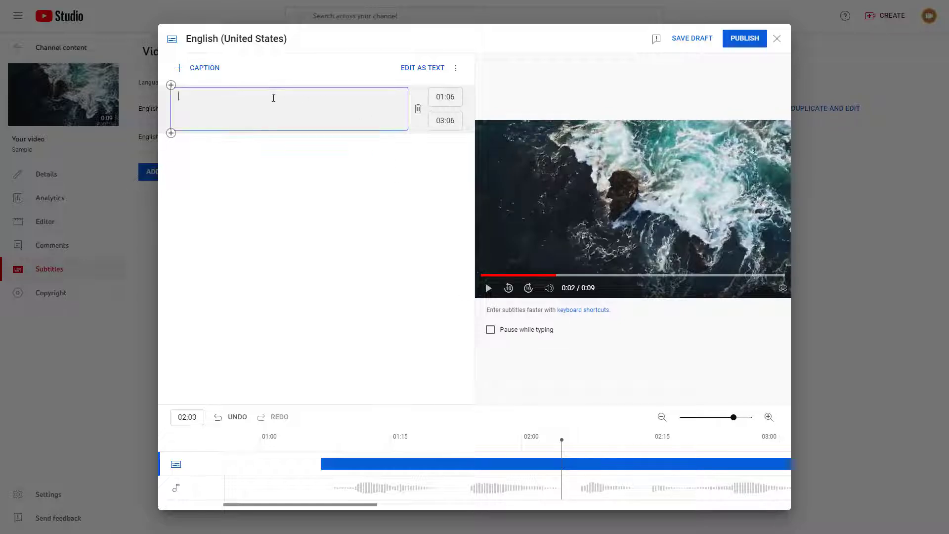
pyautogui.write('This is')
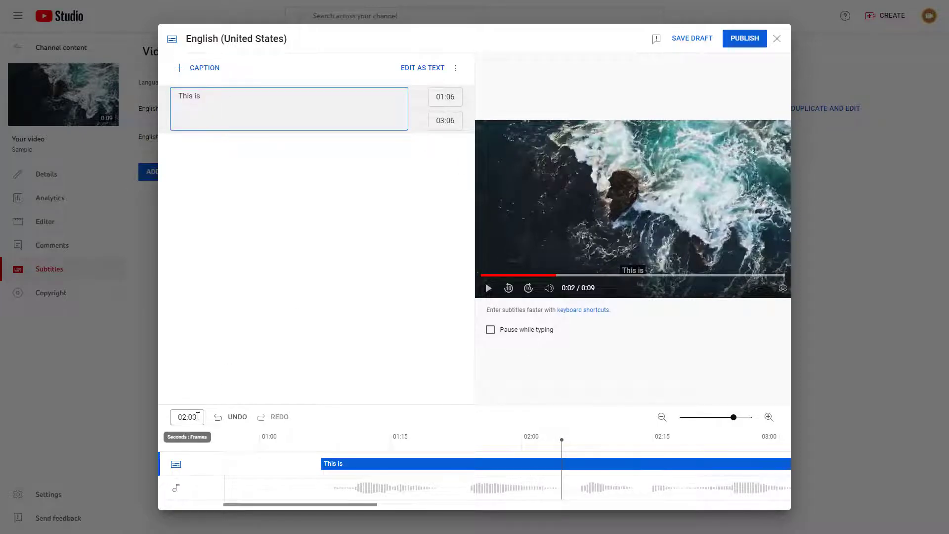
# Step: Set the end time of the "This is" caption to 02:03
pyautogui.click(448, 122)
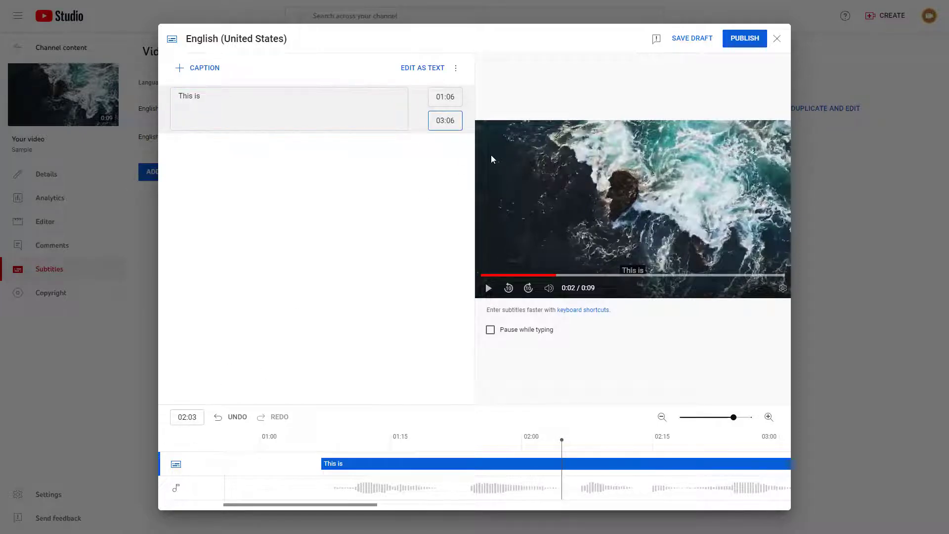
pyautogui.press('BackSpace')
pyautogui.write('2')
pyautogui.press('BackSpace')
pyautogui.write('3')
pyautogui.click(339, 191)
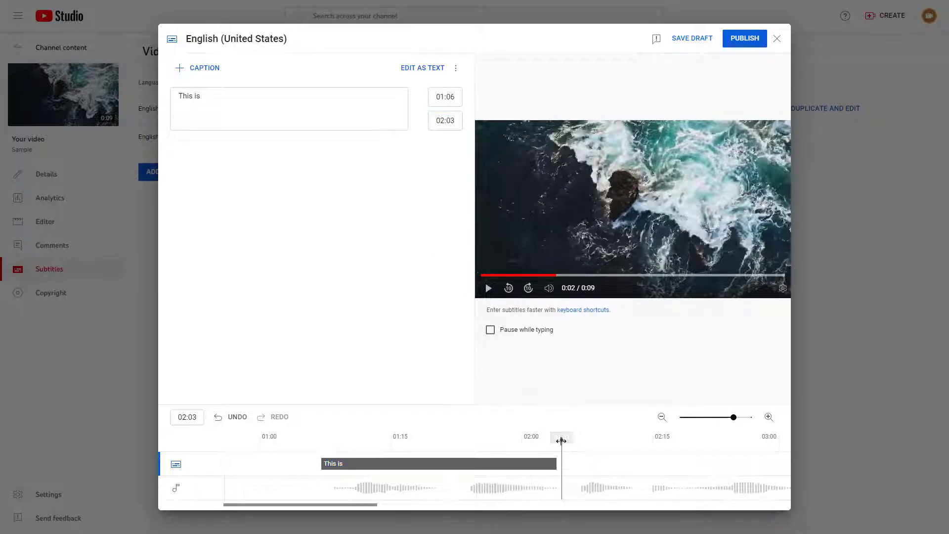
# Step: Place the playhead at the end of the "This is" caption and add a second caption starting at 02:03
pyautogui.moveTo(562, 439); pyautogui.dragTo(556, 440)
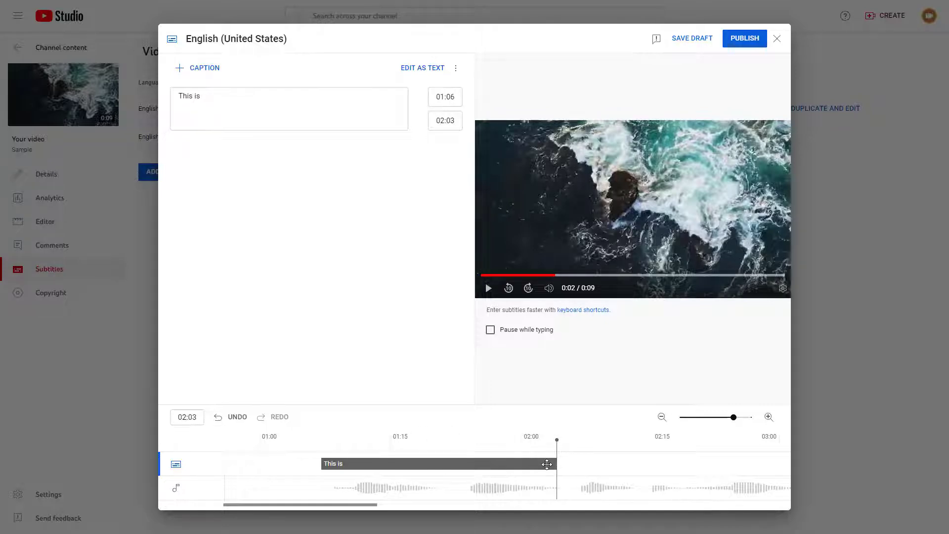
pyautogui.click(552, 465)
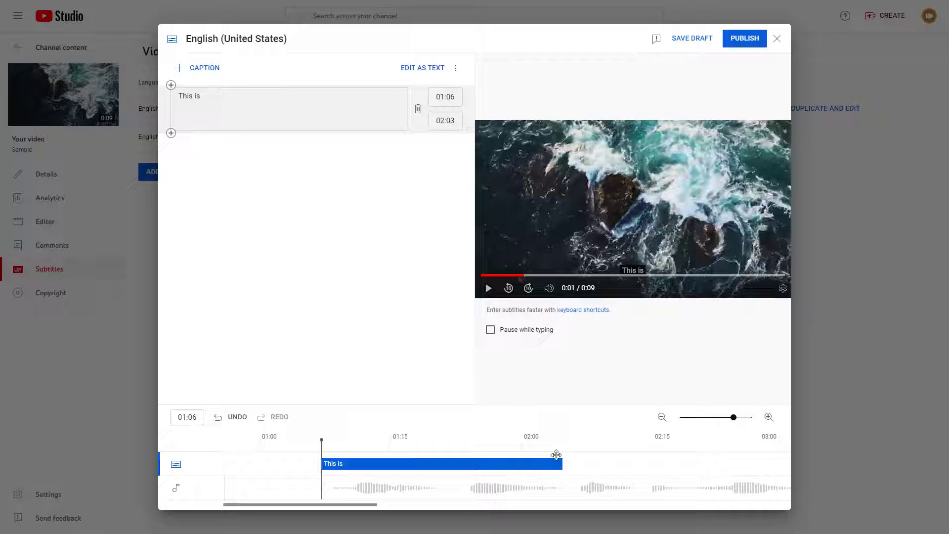
pyautogui.click(563, 441)
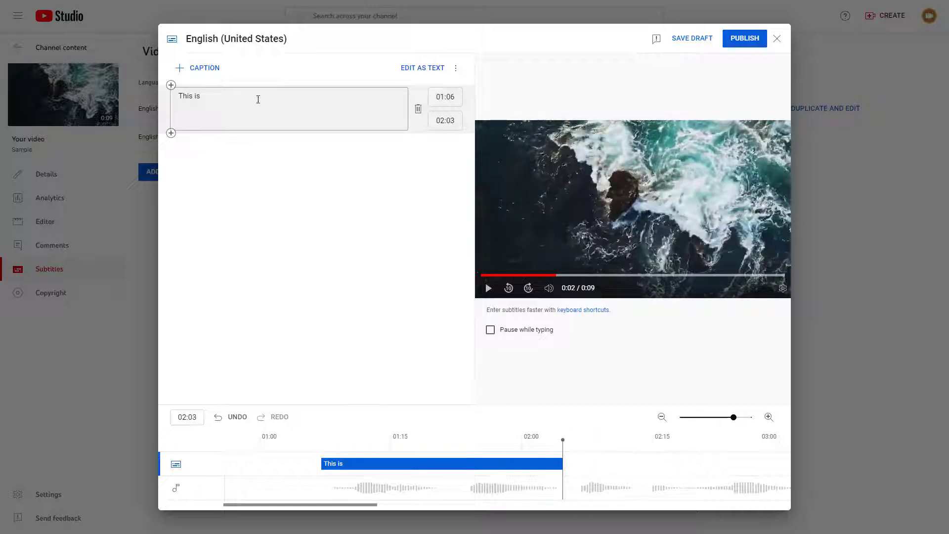
pyautogui.click(208, 68)
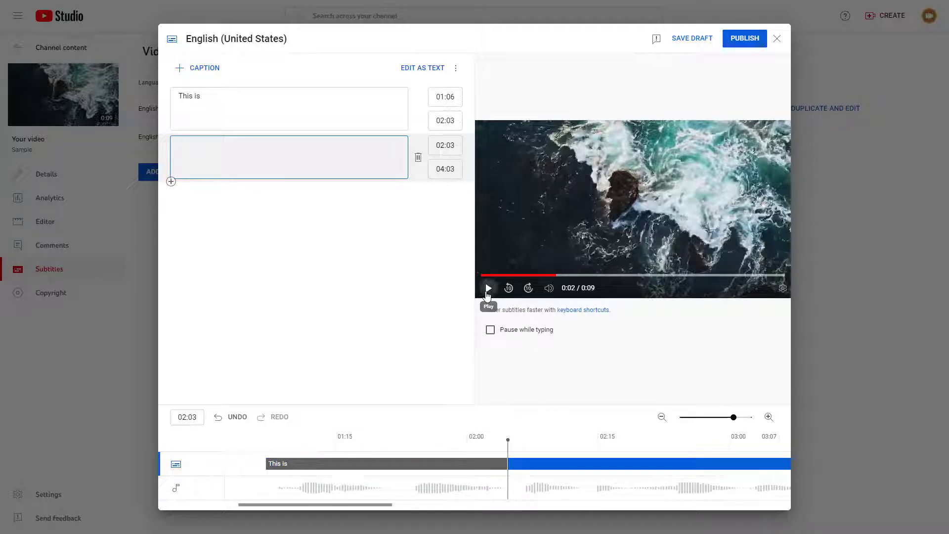
# Step: Listen to the section covered by the second caption and enter "an Example Video" as its text
pyautogui.click(488, 288)
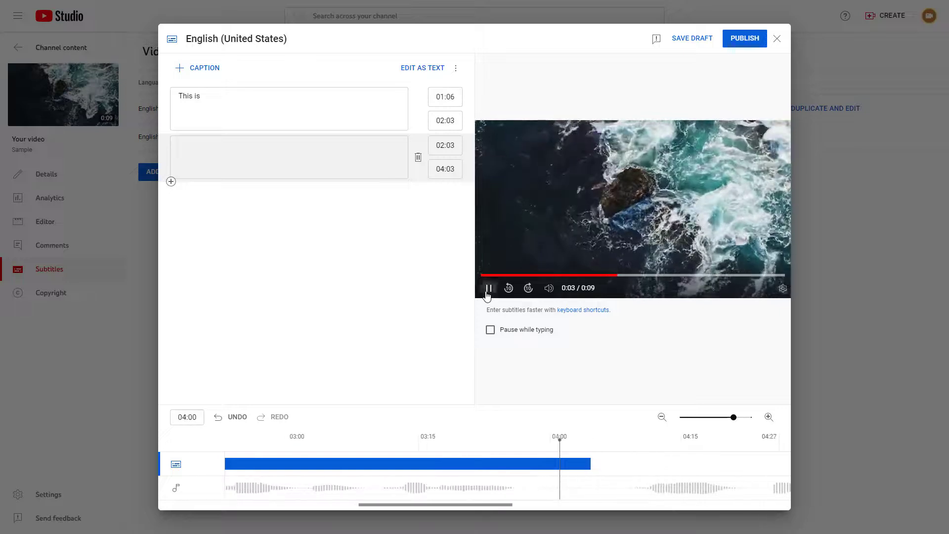
pyautogui.click(488, 291)
pyautogui.moveTo(564, 438); pyautogui.dragTo(518, 438)
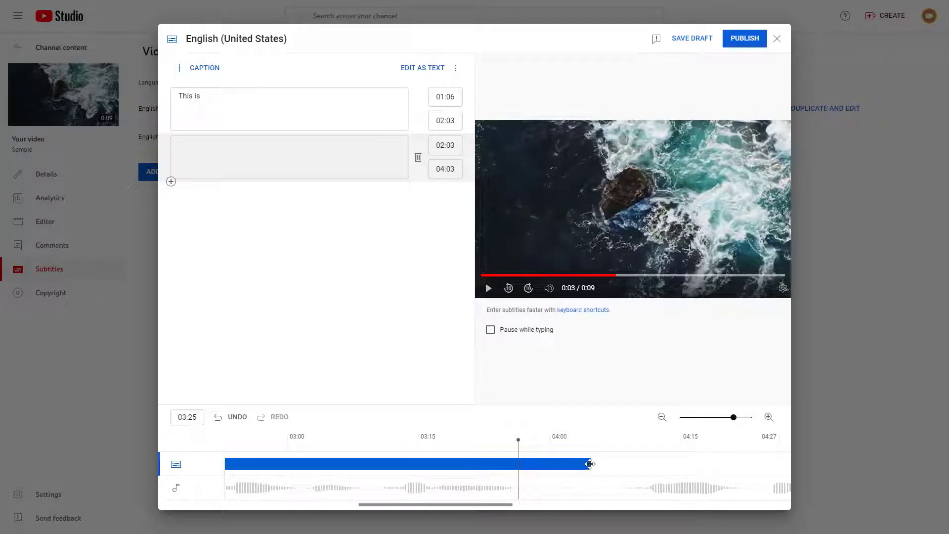
pyautogui.click(272, 161)
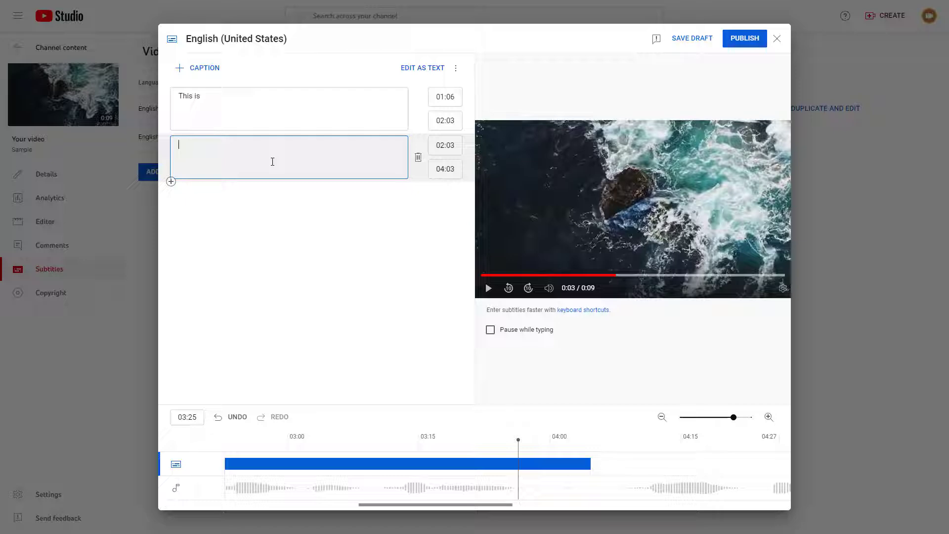
pyautogui.write('an Example Video')
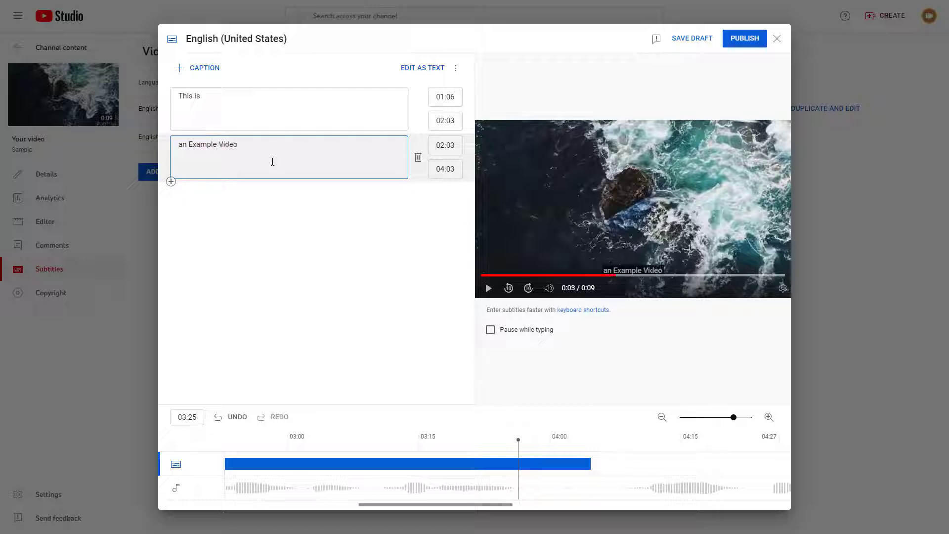
# Step: Play the audio following the "an Example Video" caption and insert a third caption directly after it
pyautogui.click(591, 438)
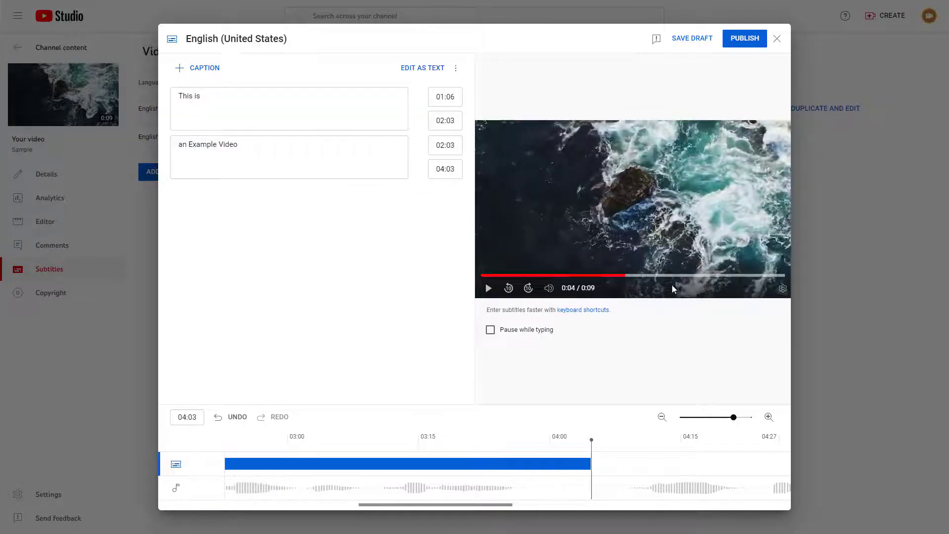
pyautogui.click(488, 289)
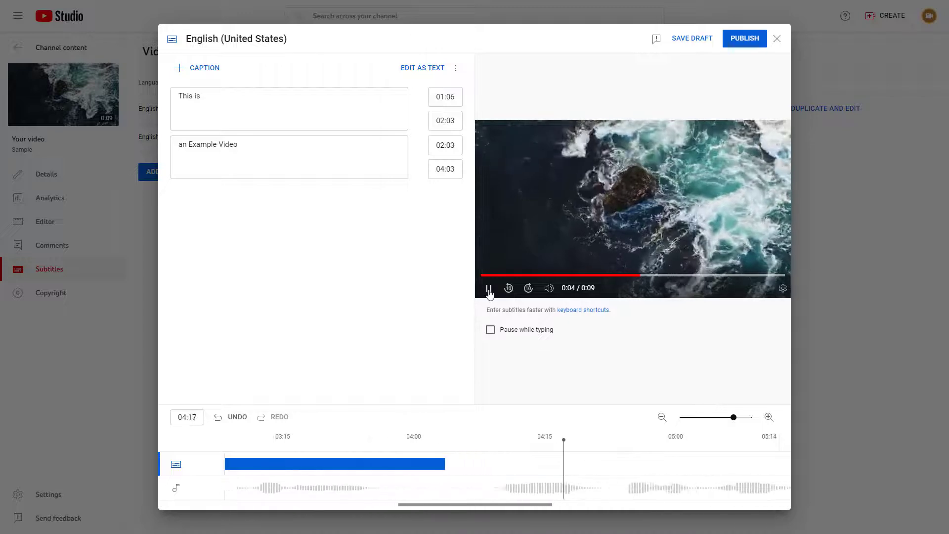
pyautogui.click(490, 291)
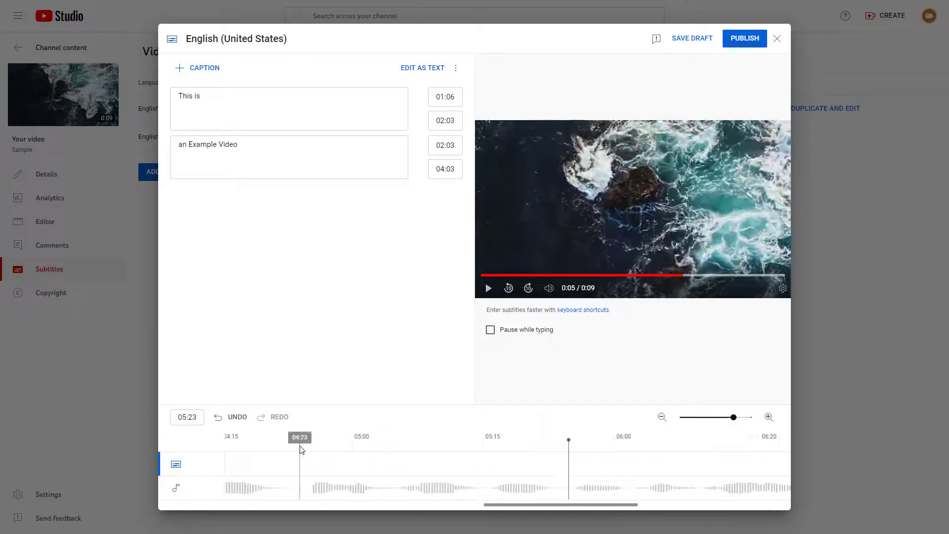
pyautogui.click(287, 437)
pyautogui.moveTo(505, 504); pyautogui.dragTo(465, 504)
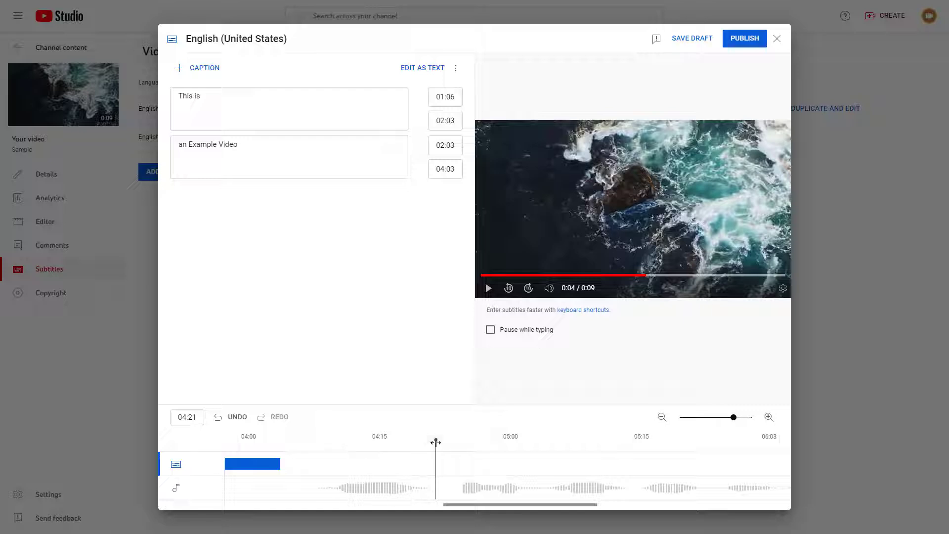
pyautogui.moveTo(436, 442); pyautogui.dragTo(307, 449)
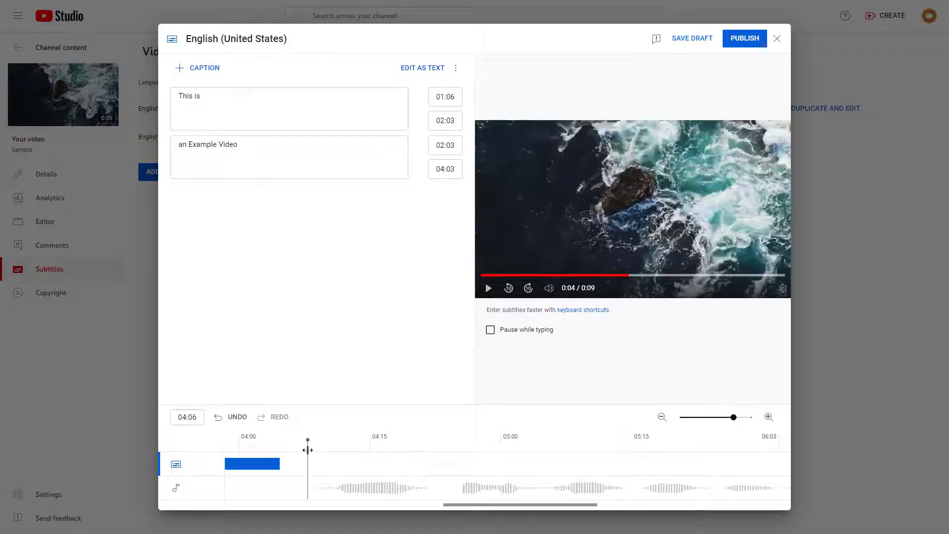
pyautogui.click(170, 181)
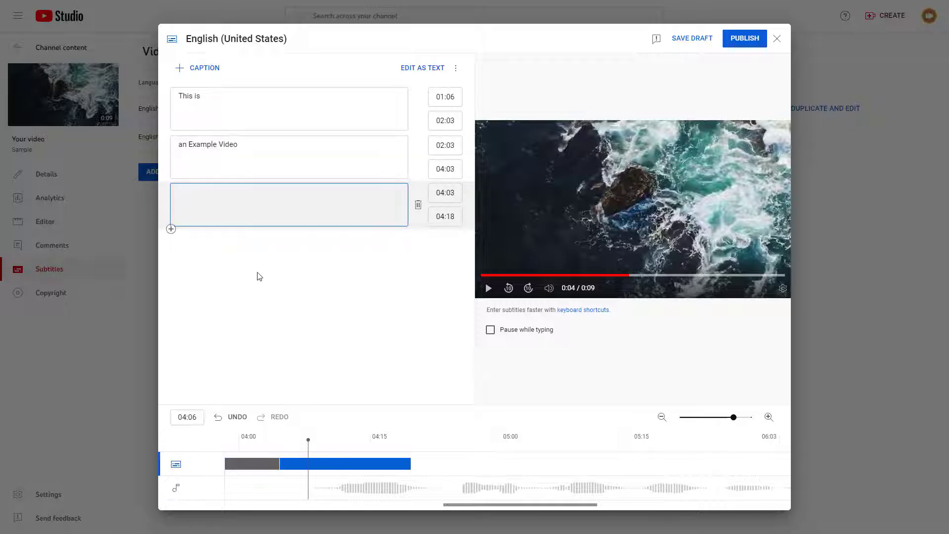
# Step: Shift the third caption to start at 04:08 and enter "for" as its text
pyautogui.moveTo(340, 463); pyautogui.dragTo(382, 463)
pyautogui.click(250, 205)
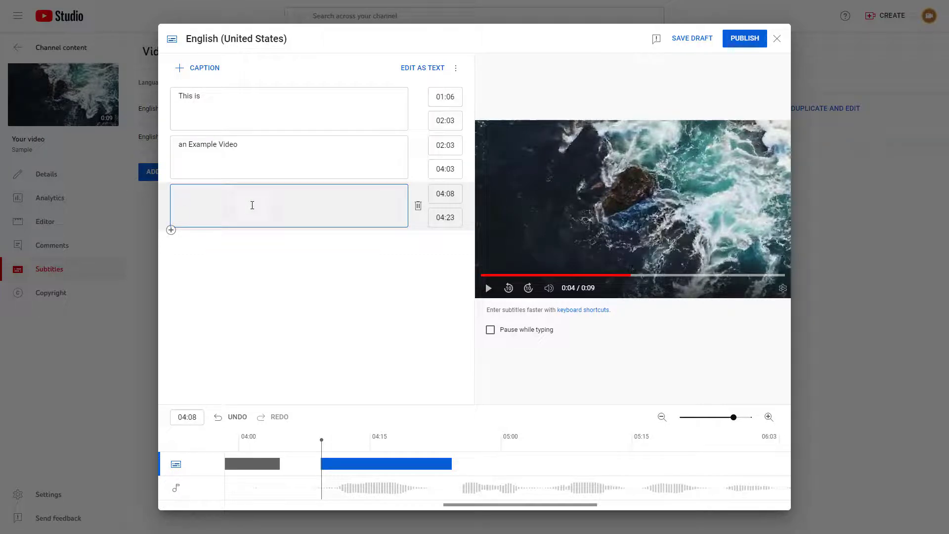
pyautogui.write('fior')
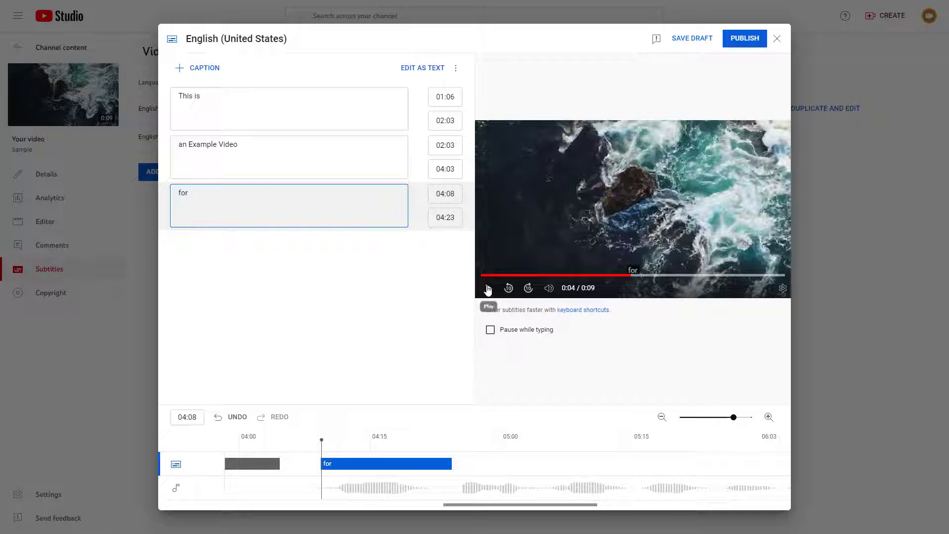
# Step: Play the audio following the "for" caption twice to hear the words and where the speech ends
pyautogui.click(488, 288)
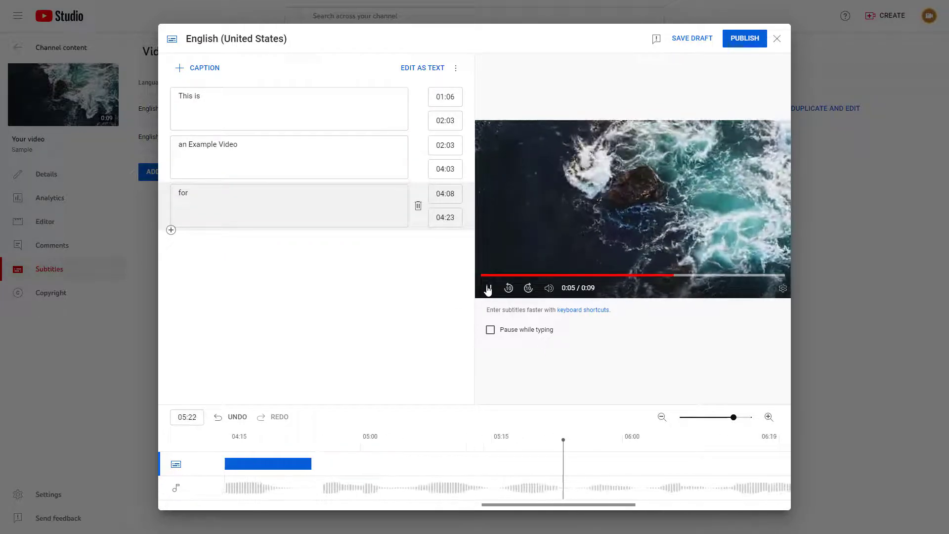
pyautogui.click(488, 288)
pyautogui.click(391, 455)
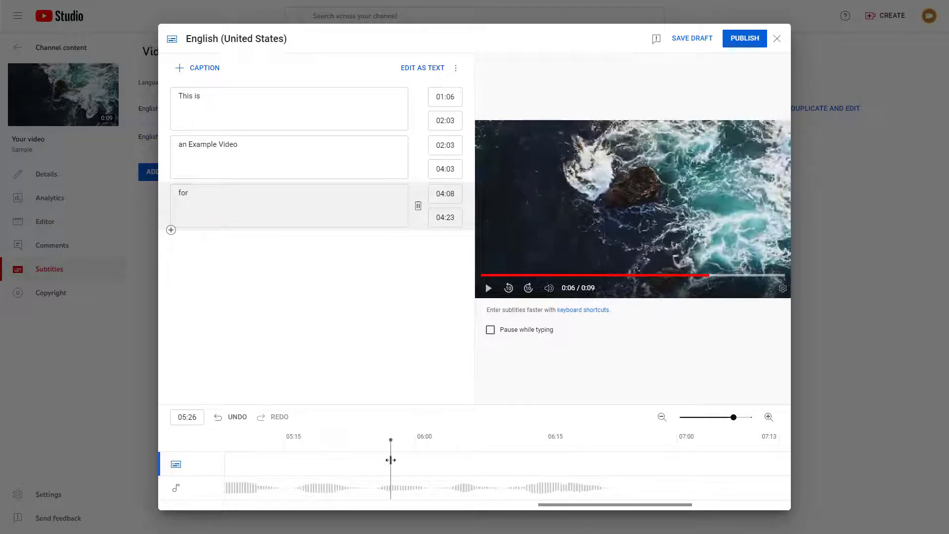
pyautogui.moveTo(613, 507); pyautogui.dragTo(549, 506)
pyautogui.click(324, 437)
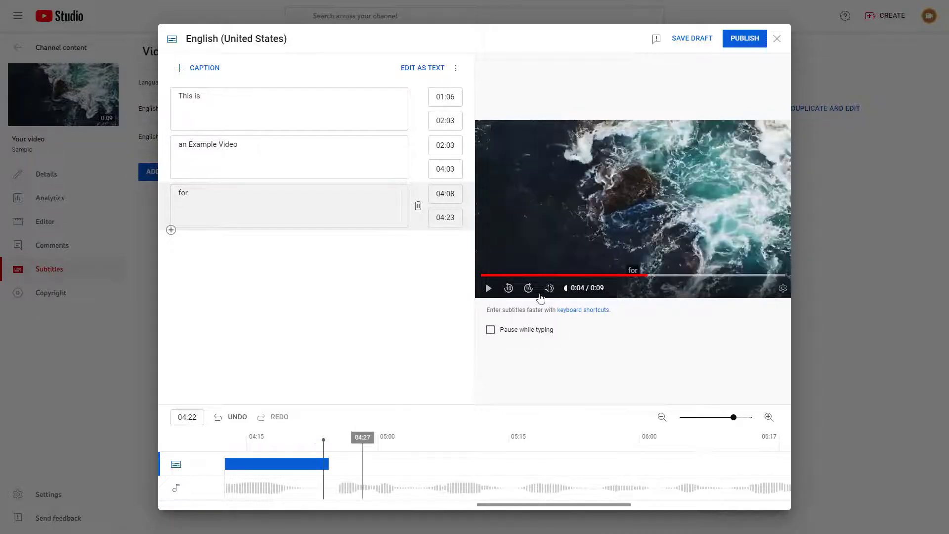
pyautogui.click(489, 289)
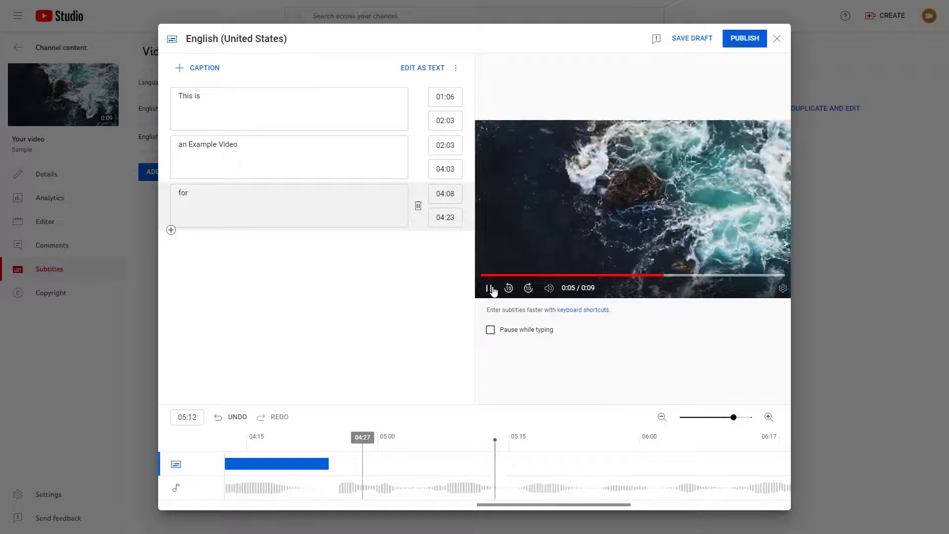
pyautogui.click(489, 289)
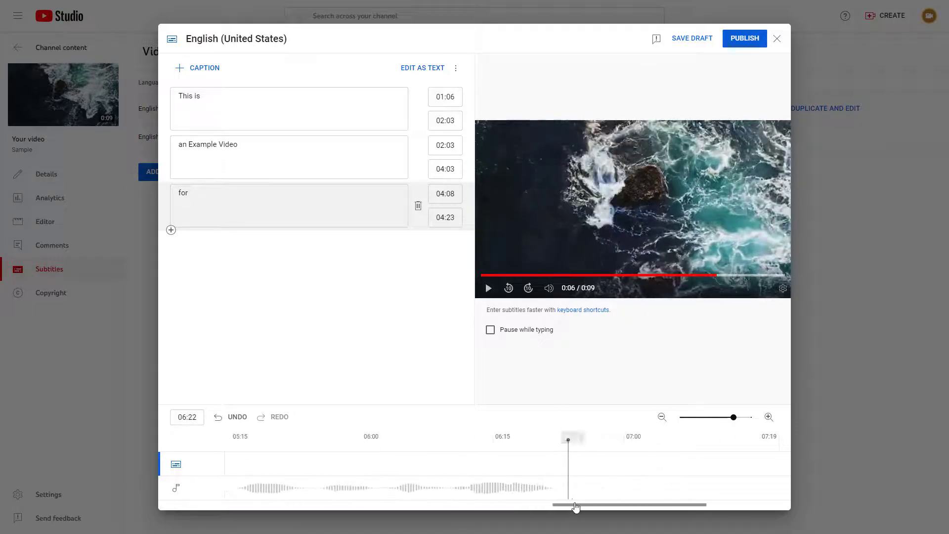
# Step: Insert a fourth caption at 04:23 with the text "an Example YouTube Channel" and extend its end to 06:22
pyautogui.moveTo(576, 506); pyautogui.dragTo(450, 504)
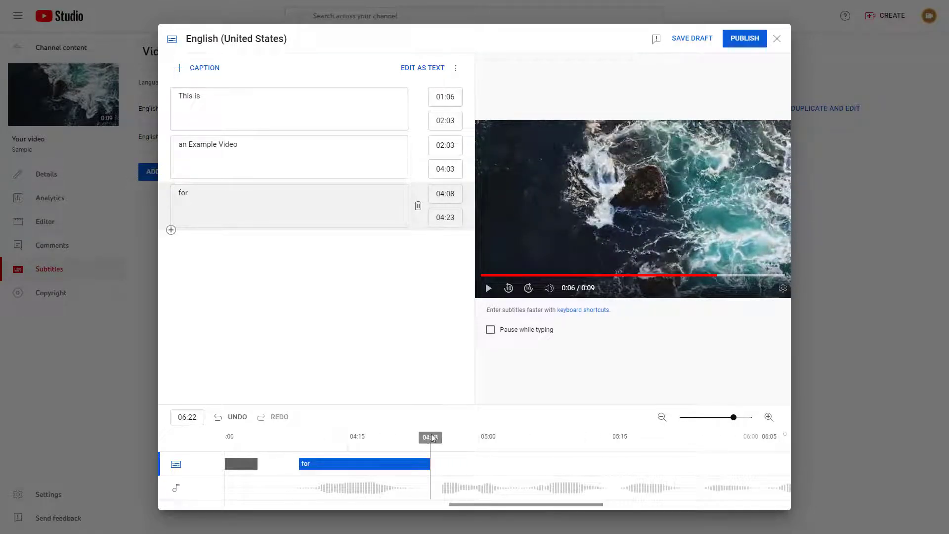
pyautogui.click(430, 437)
pyautogui.click(171, 230)
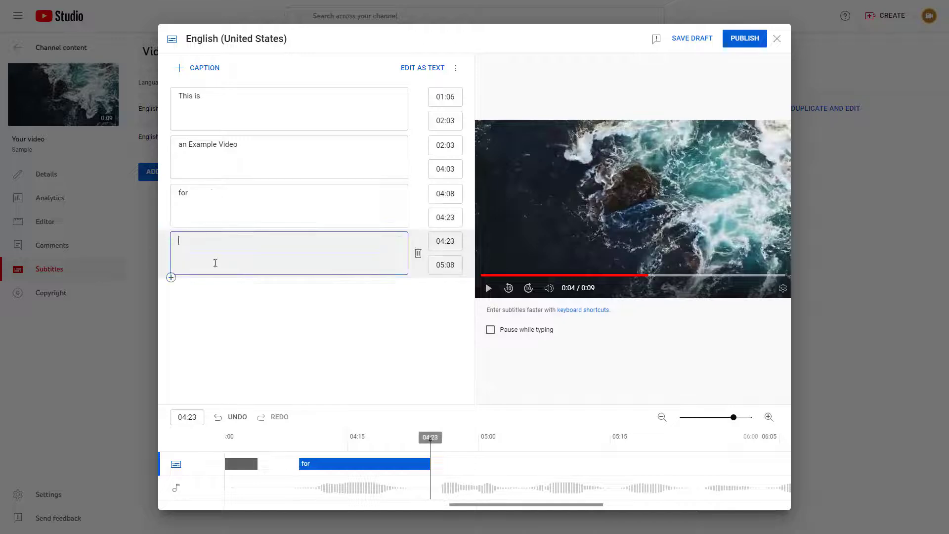
pyautogui.write('a')
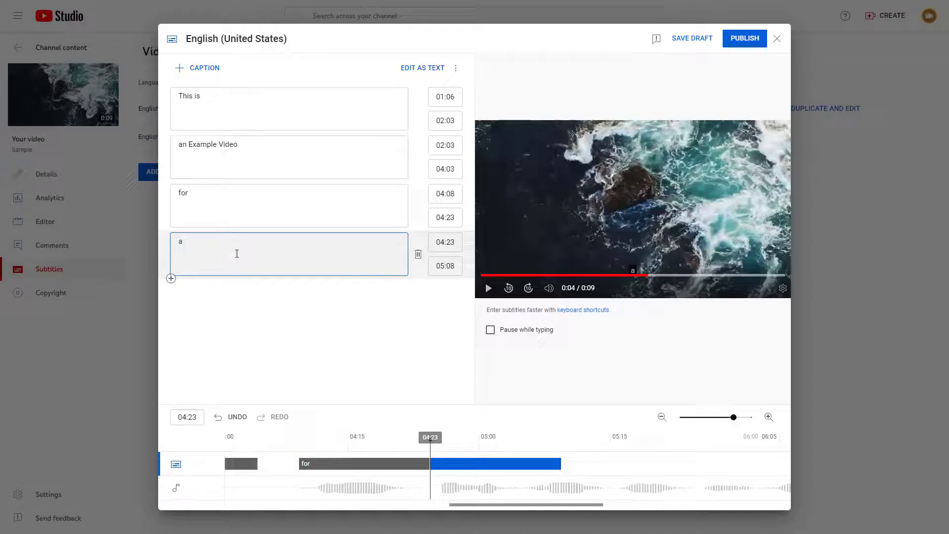
pyautogui.write('n Example Y')
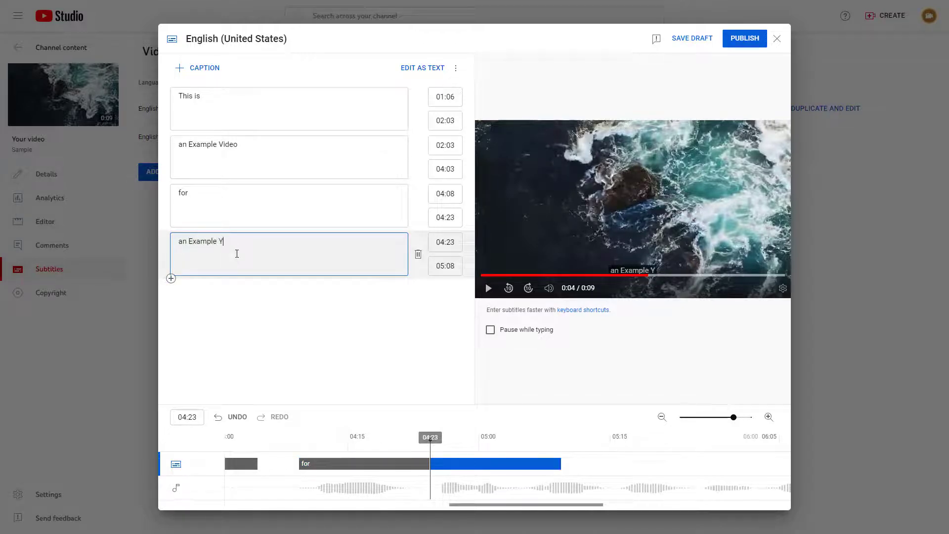
pyautogui.write('ouTube Channel')
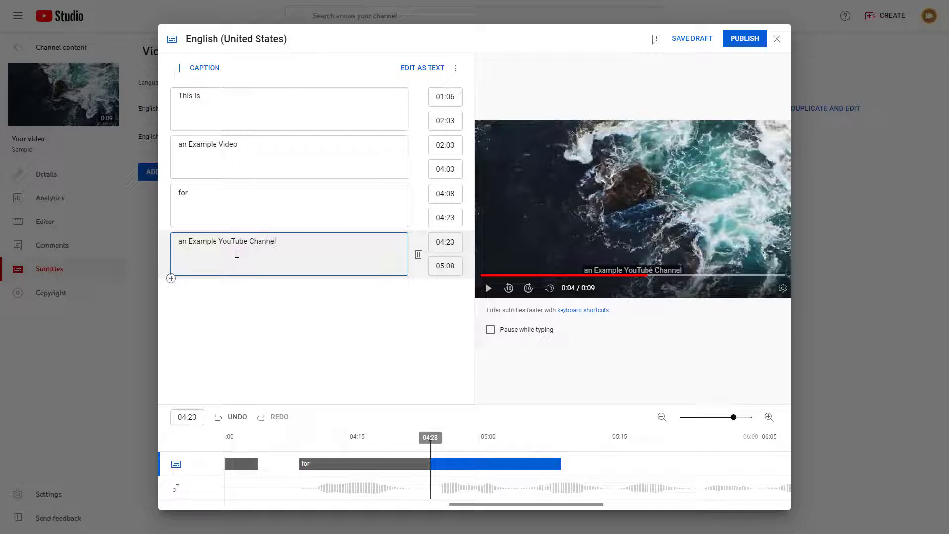
pyautogui.click(552, 411)
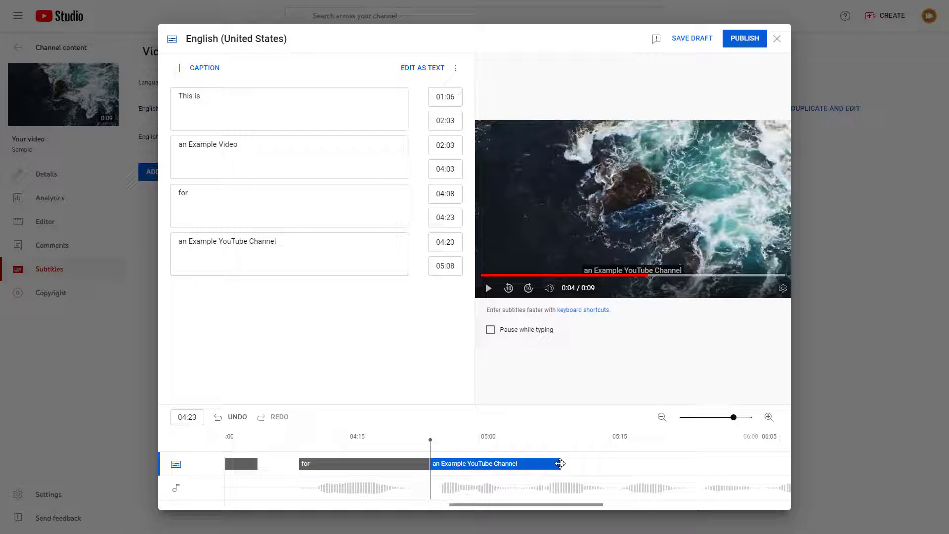
pyautogui.moveTo(560, 463); pyautogui.dragTo(637, 463)
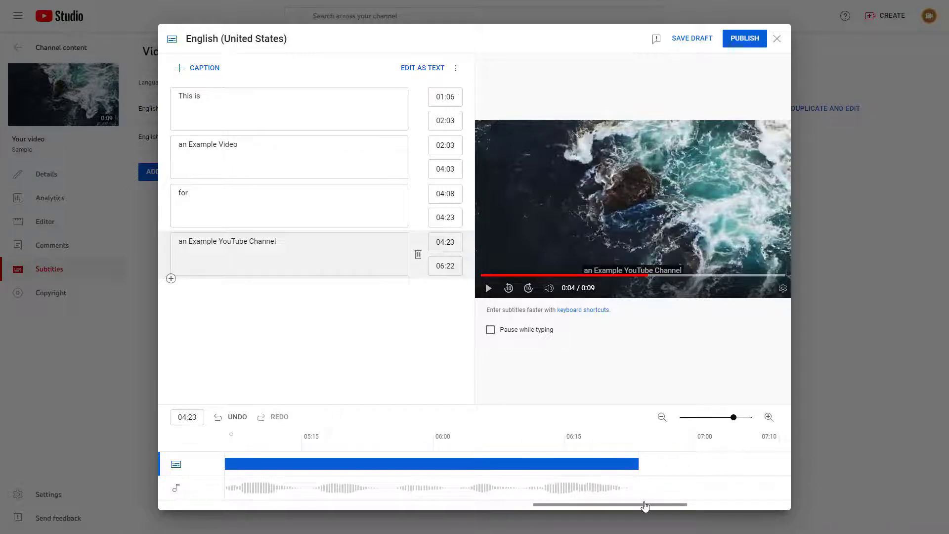
# Step: Preview all captions from about 00:29 through the end of the last one, and publish the English (United States) subtitles
pyautogui.moveTo(572, 503); pyautogui.dragTo(247, 505)
pyautogui.moveTo(271, 453); pyautogui.dragTo(390, 440)
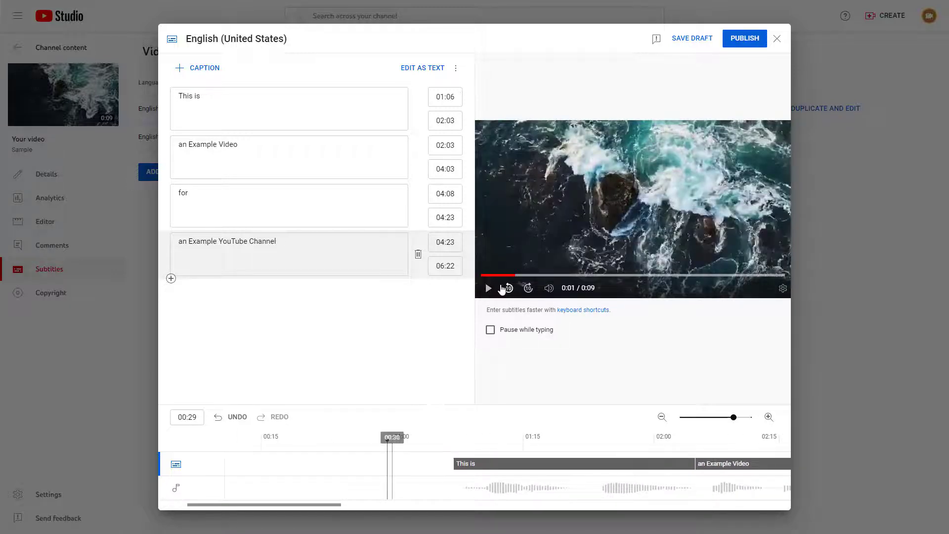
pyautogui.click(487, 289)
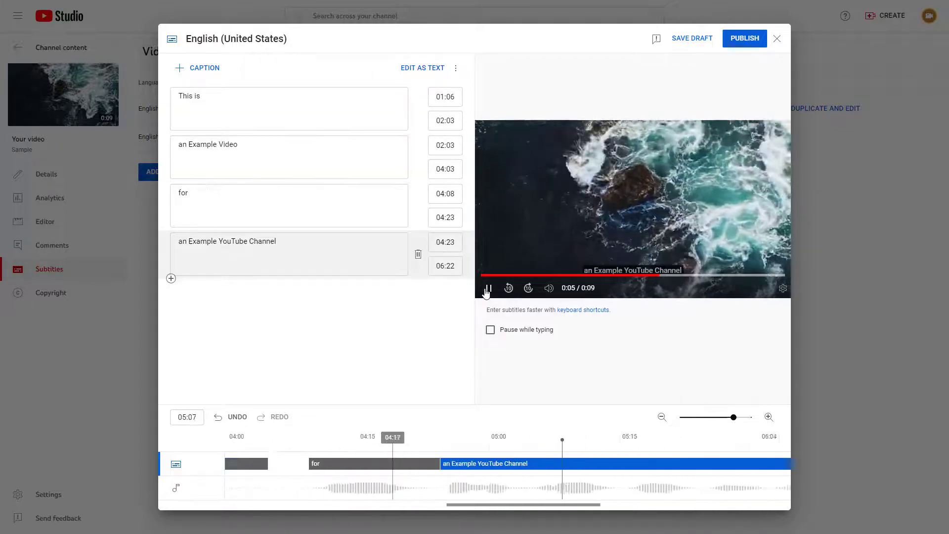
pyautogui.click(488, 289)
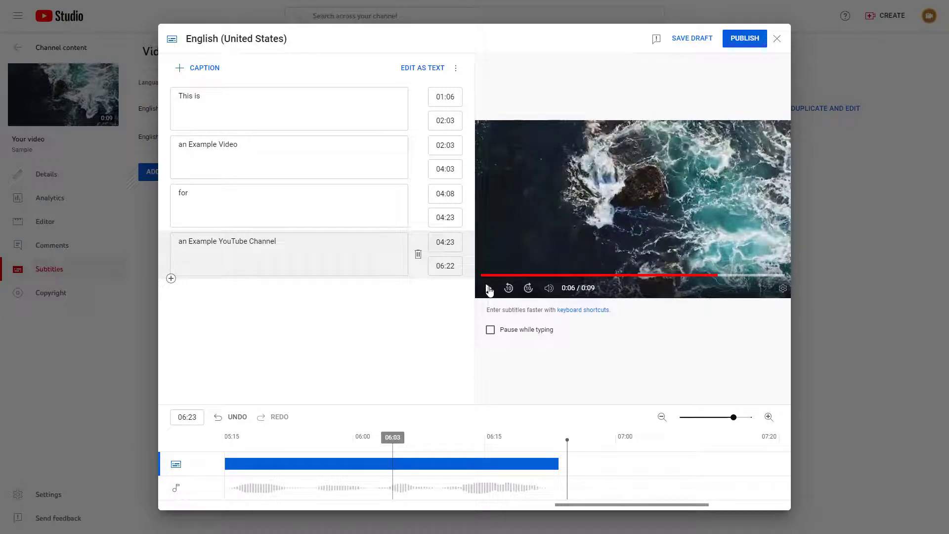
pyautogui.click(733, 42)
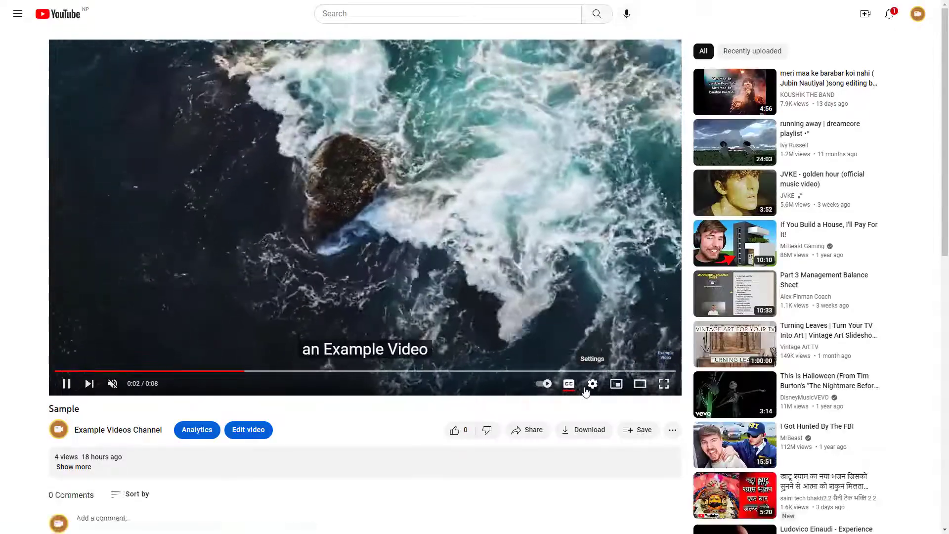
# Step: Check the subtitle tracks offered on the Sample video's watch page and replay the video from an earlier point
pyautogui.click(586, 390)
pyautogui.click(549, 331)
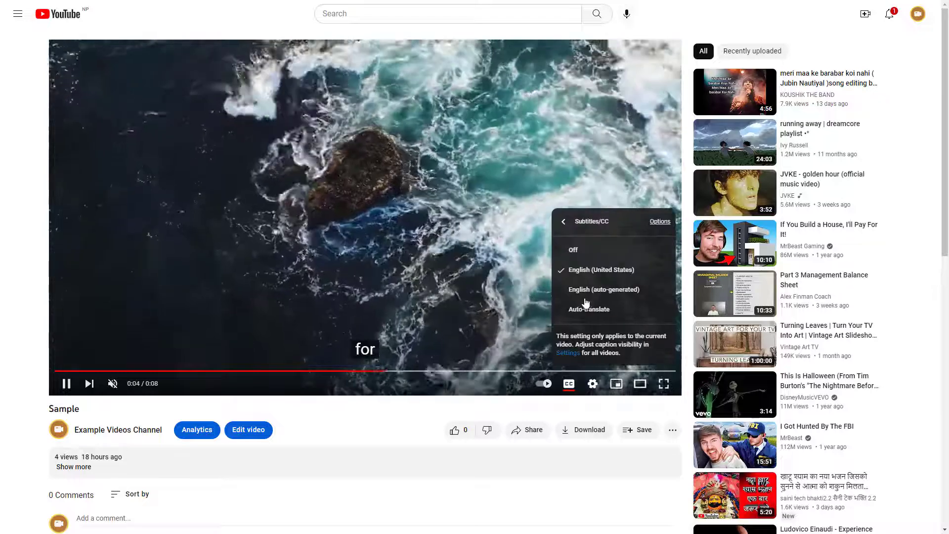
pyautogui.click(175, 370)
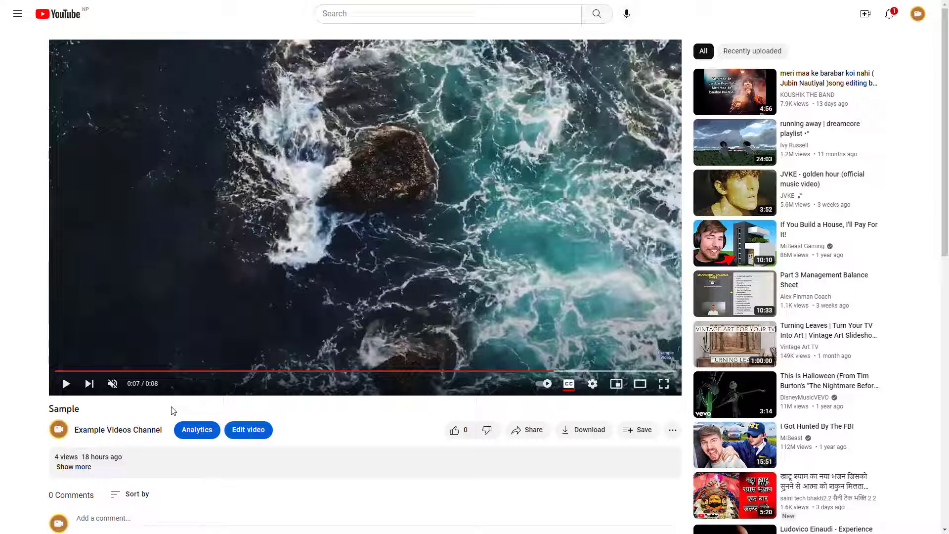
# Step: Open the Sample video for editing from its watch page
pyautogui.click(256, 431)
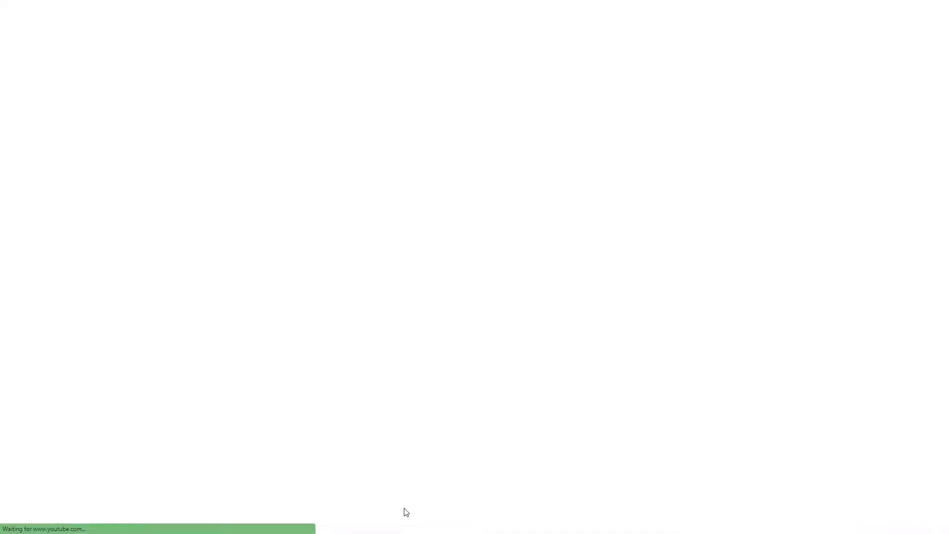